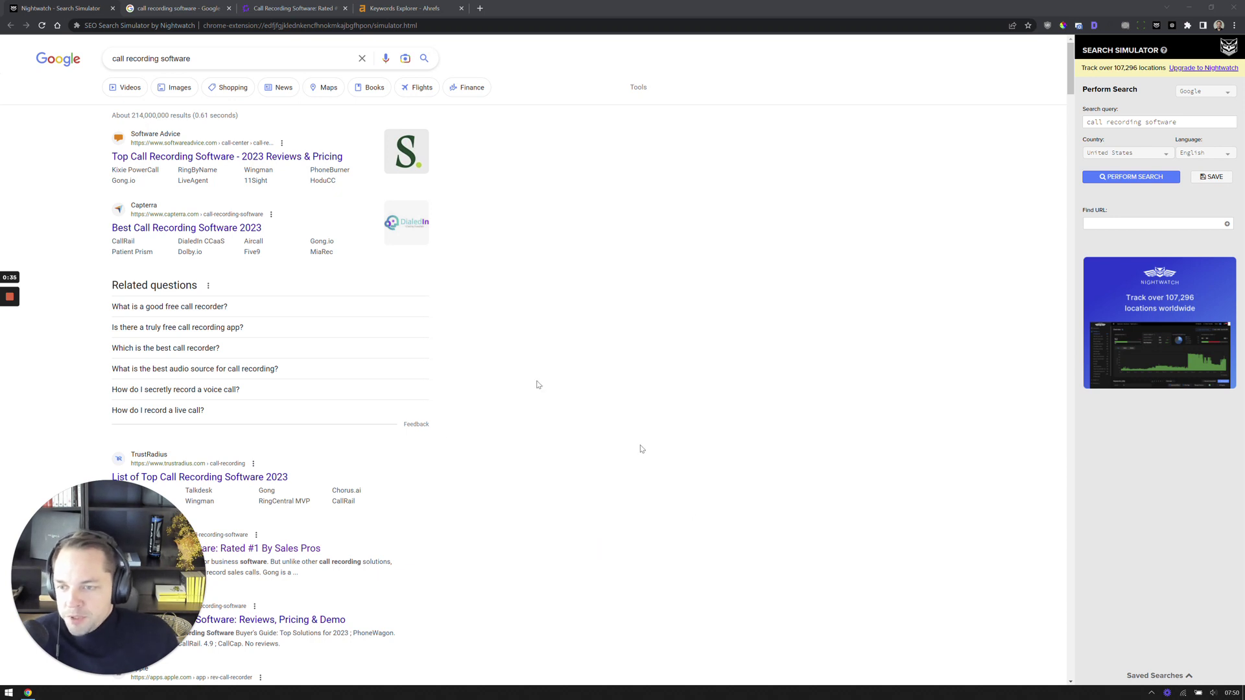
Step: Read through the current search results page
{"action": "left_click", "coordinate": [536, 217]}
{"action": "scroll", "coordinate": [537, 278], "scroll_direction": "down", "scroll_amount": 2}
{"action": "scroll", "coordinate": [397, 291], "scroll_direction": "down", "scroll_amount": 1}
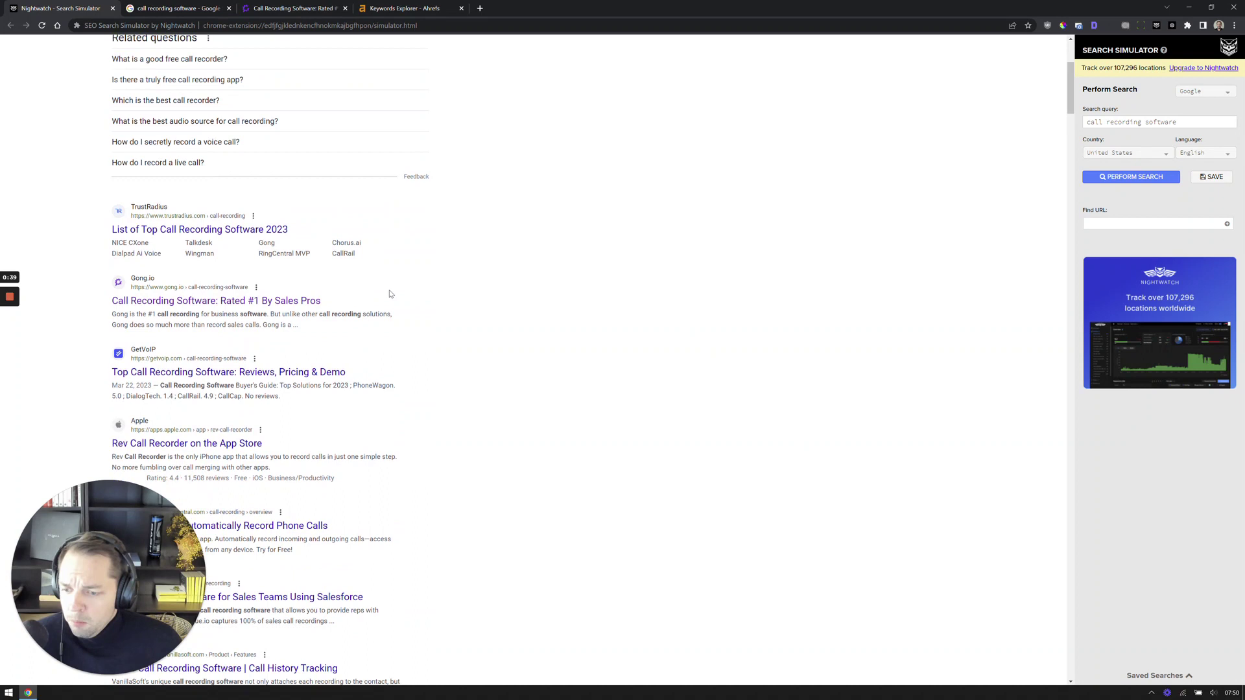
{"action": "scroll", "coordinate": [434, 274], "scroll_direction": "up", "scroll_amount": 1}
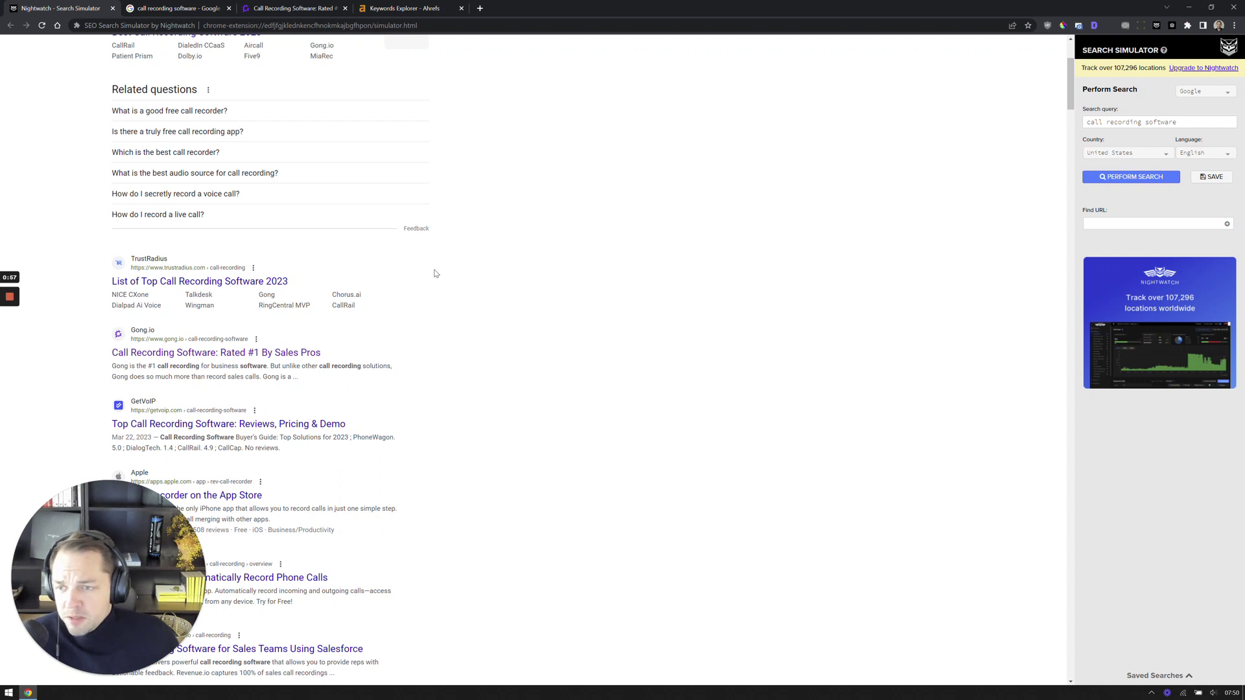
{"action": "scroll", "coordinate": [434, 273], "scroll_direction": "up", "scroll_amount": 3}
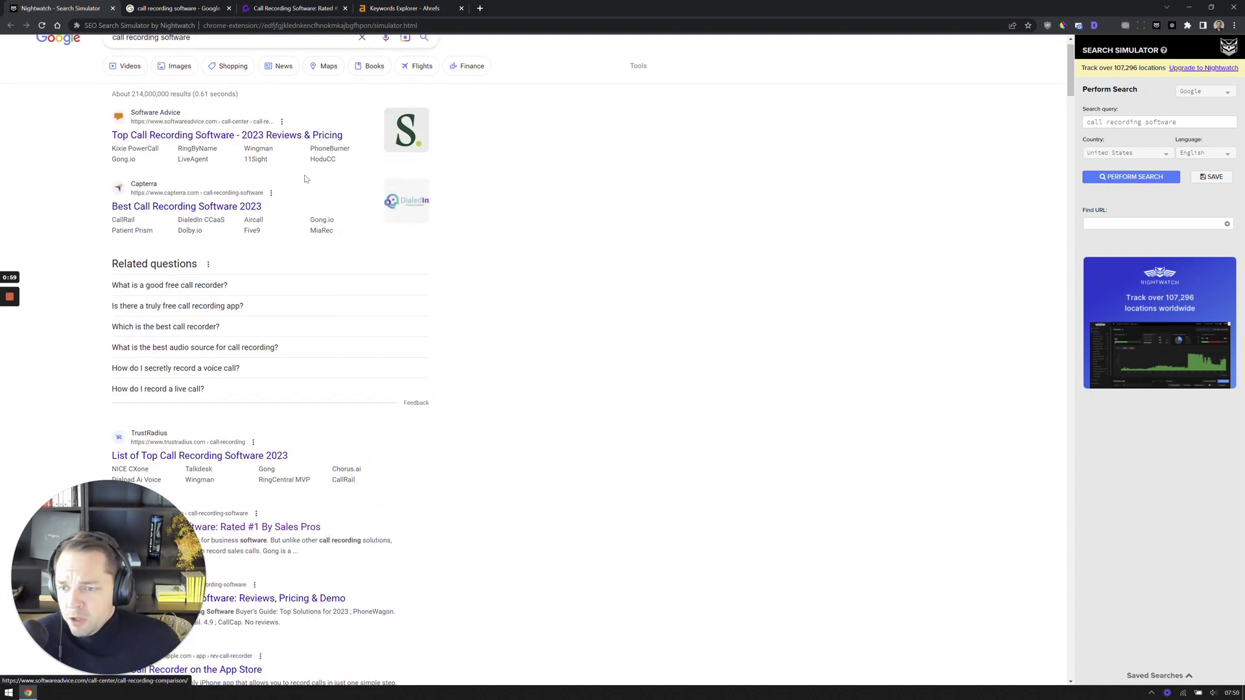
{"action": "scroll", "coordinate": [304, 259], "scroll_direction": "down", "scroll_amount": 5}
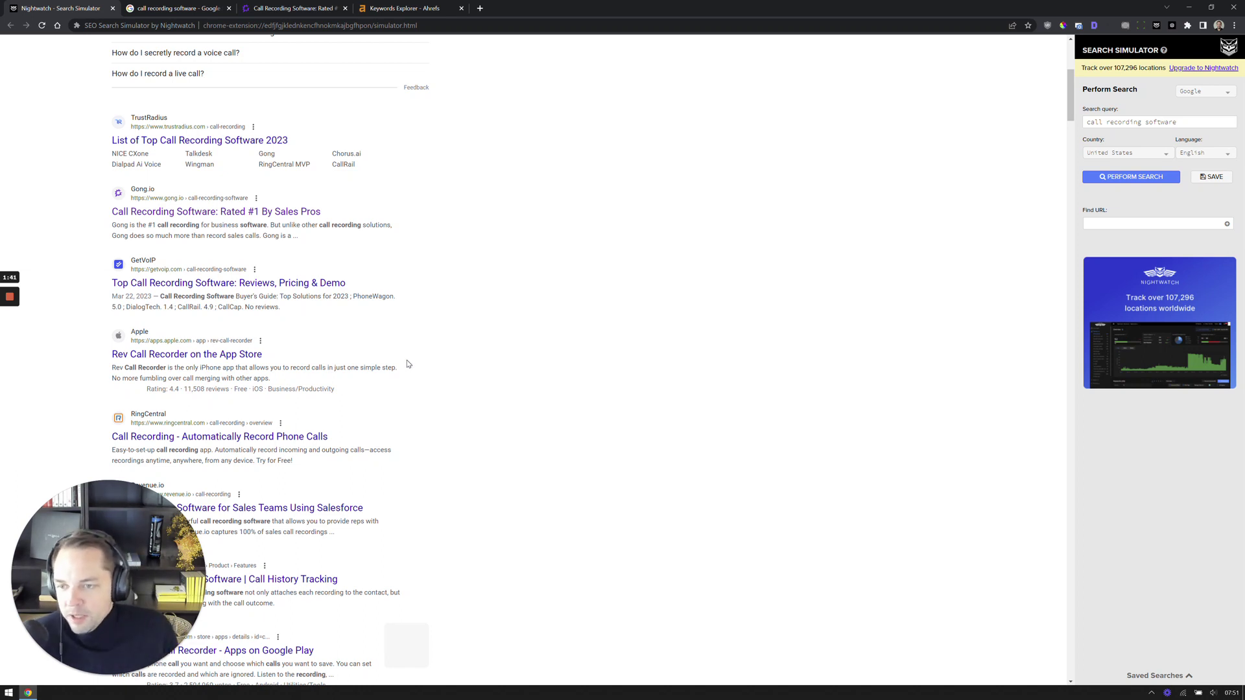
{"action": "scroll", "coordinate": [506, 326], "scroll_direction": "up", "scroll_amount": 4}
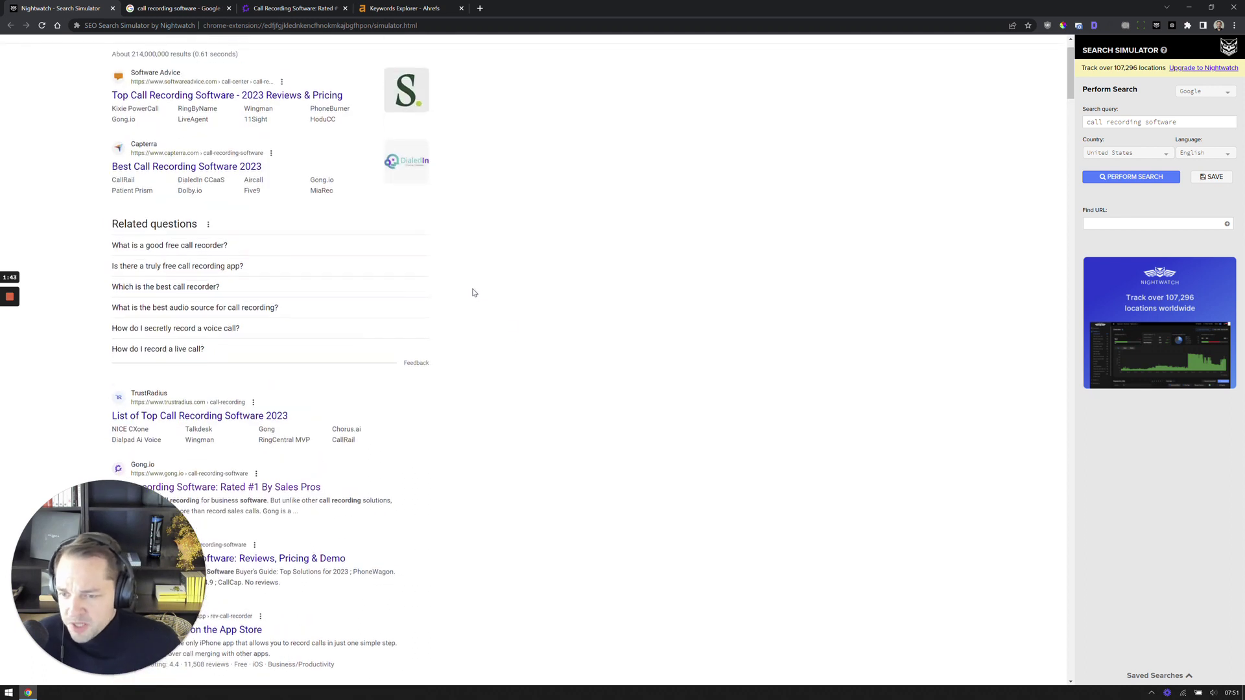
{"action": "scroll", "coordinate": [450, 170], "scroll_direction": "up", "scroll_amount": 2}
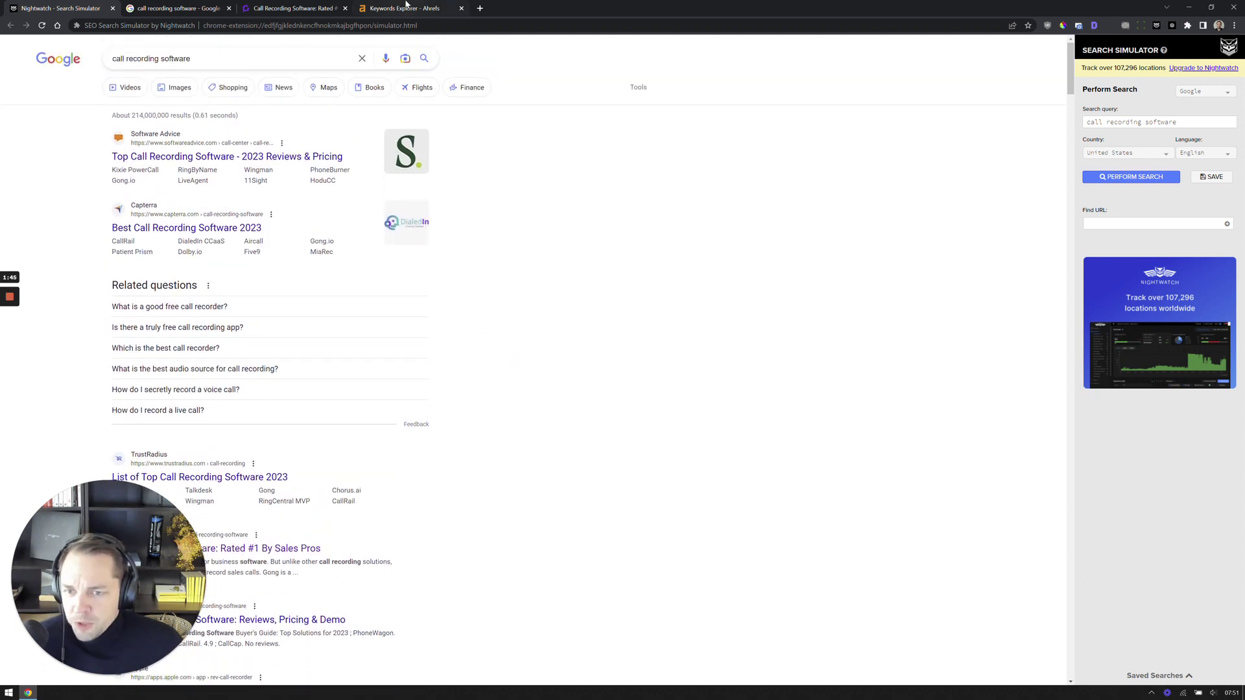
Step: In Ahrefs Keywords Explorer, bring up the SERP overview table for 'call recording software'
{"action": "left_click", "coordinate": [428, 6]}
{"action": "scroll", "coordinate": [319, 231], "scroll_direction": "up", "scroll_amount": 9}
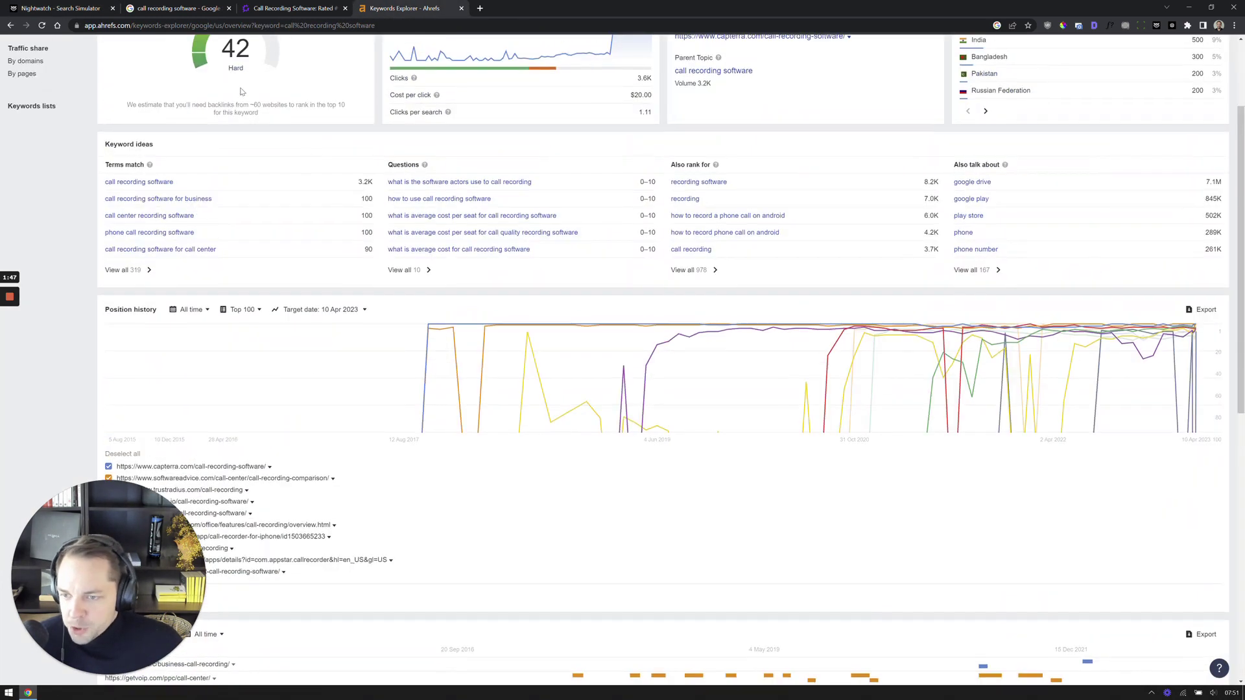
{"action": "scroll", "coordinate": [318, 232], "scroll_direction": "up", "scroll_amount": 1}
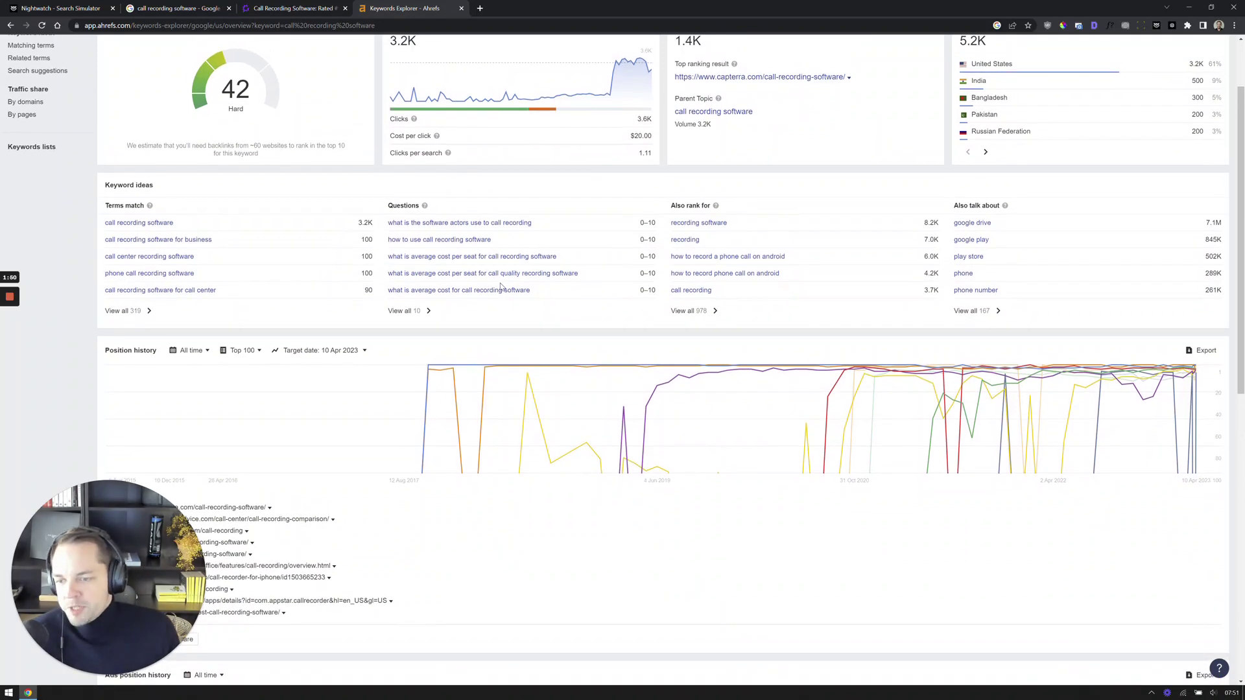
{"action": "scroll", "coordinate": [382, 212], "scroll_direction": "up", "scroll_amount": 2}
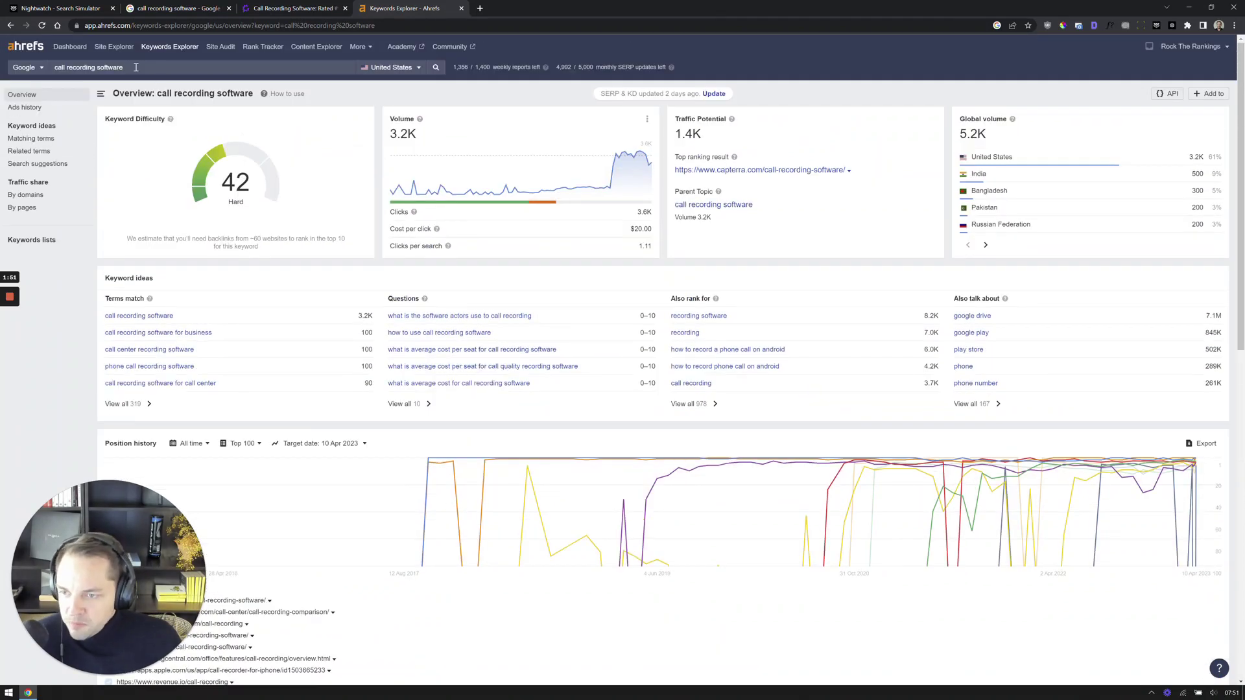
{"action": "left_click_drag", "start_coordinate": [133, 68], "coordinate": [73, 75]}
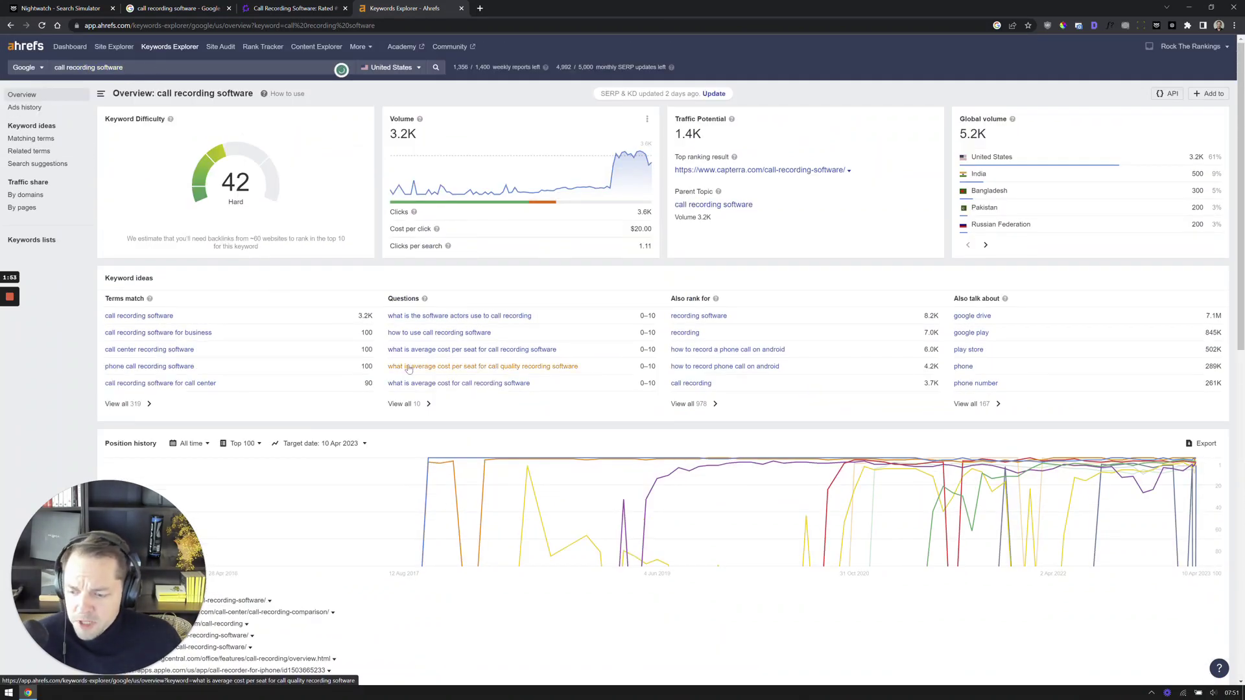
{"action": "scroll", "coordinate": [407, 371], "scroll_direction": "down", "scroll_amount": 8}
{"action": "scroll", "coordinate": [407, 371], "scroll_direction": "down", "scroll_amount": 4}
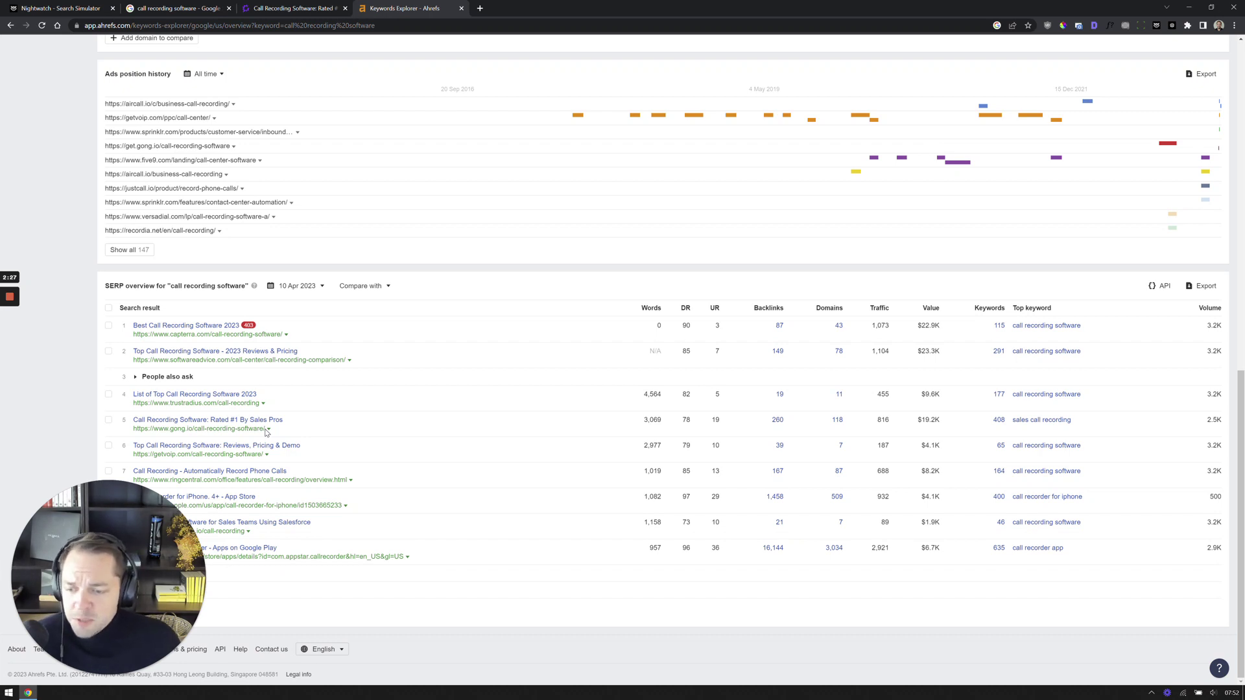
Step: Highlight gong.io's DR 78 in row 5, then bring up options for its 260 backlinks link
{"action": "left_click", "coordinate": [684, 423]}
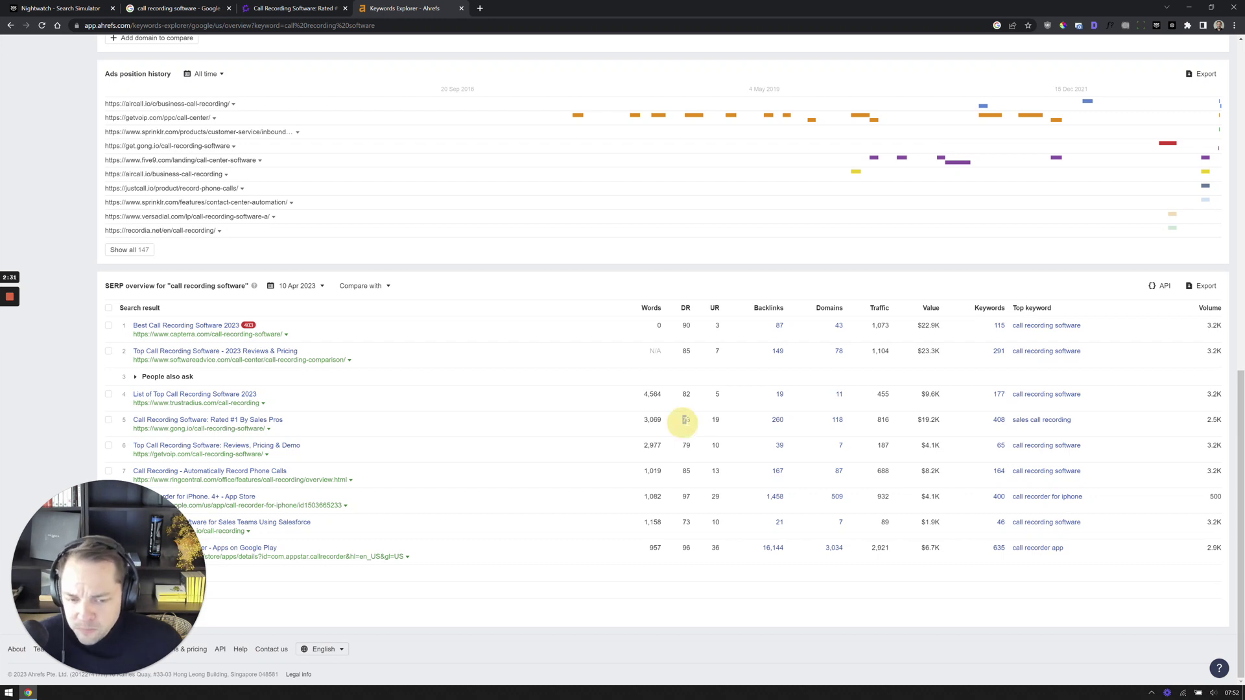
{"action": "left_click", "coordinate": [687, 422]}
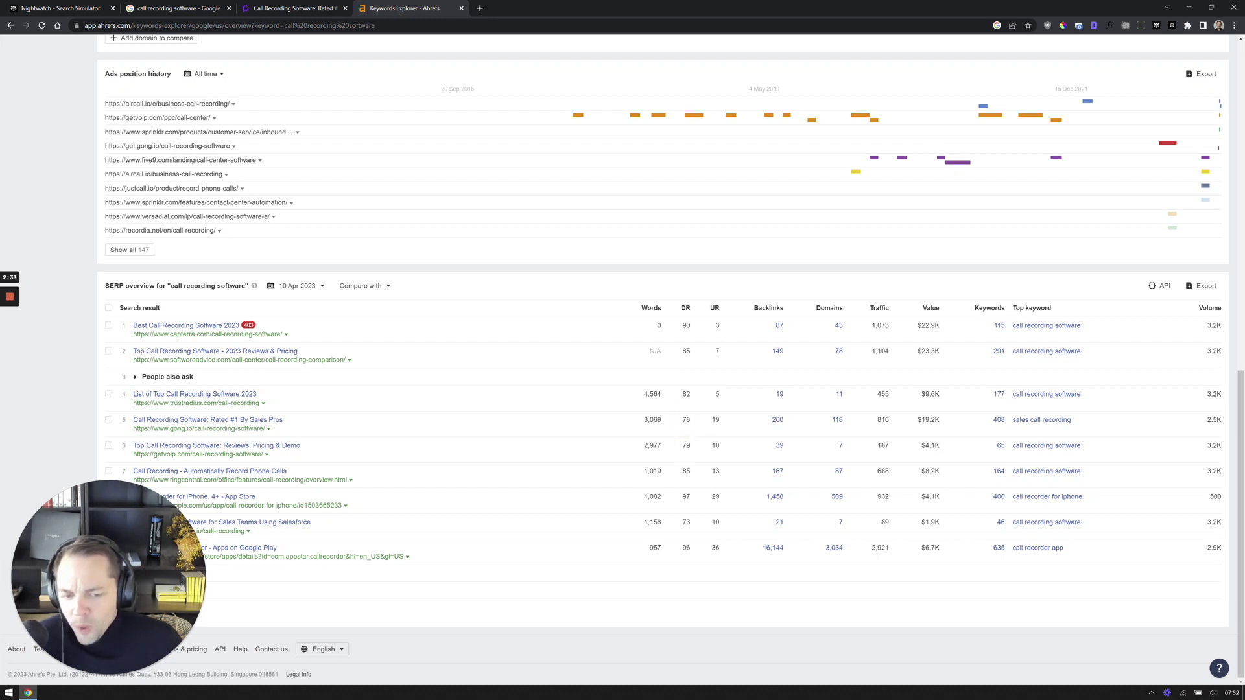
{"action": "double_click", "coordinate": [686, 420]}
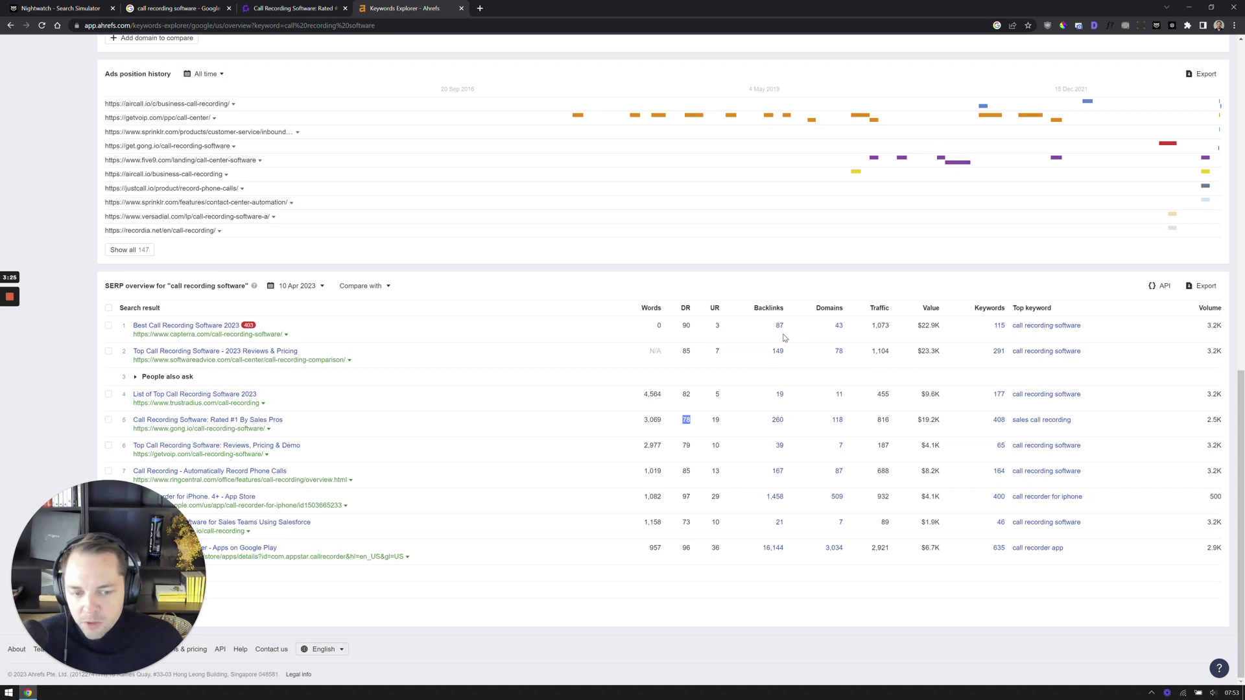
{"action": "right_click", "coordinate": [773, 421]}
Step: Open Gong's backlinks report in a new tab, sort by DR, and filter to dofollow links
{"action": "left_click", "coordinate": [794, 430]}
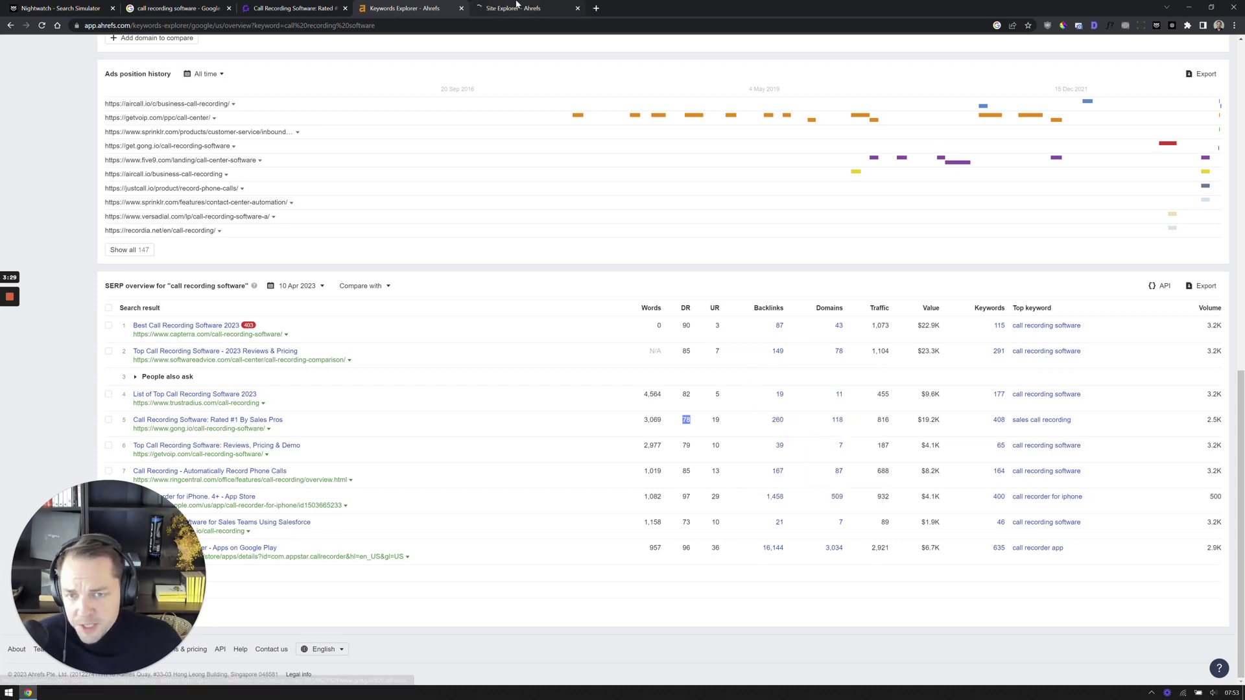
{"action": "left_click", "coordinate": [517, 7]}
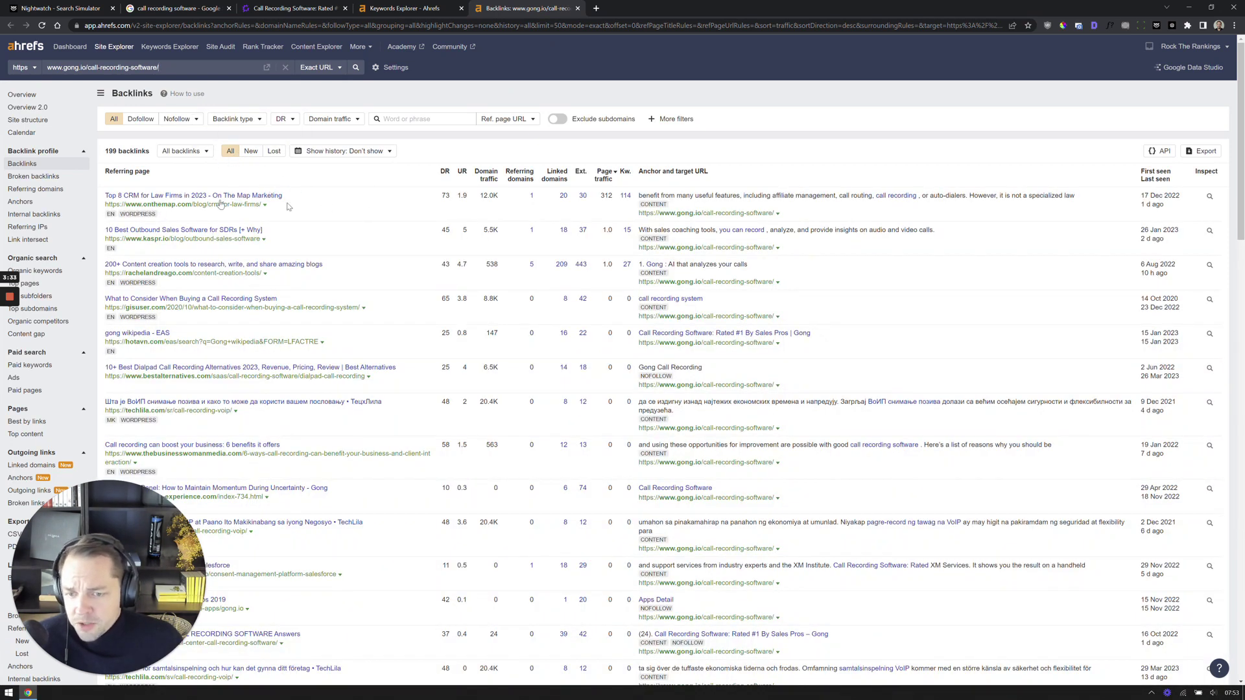
{"action": "left_click", "coordinate": [445, 173]}
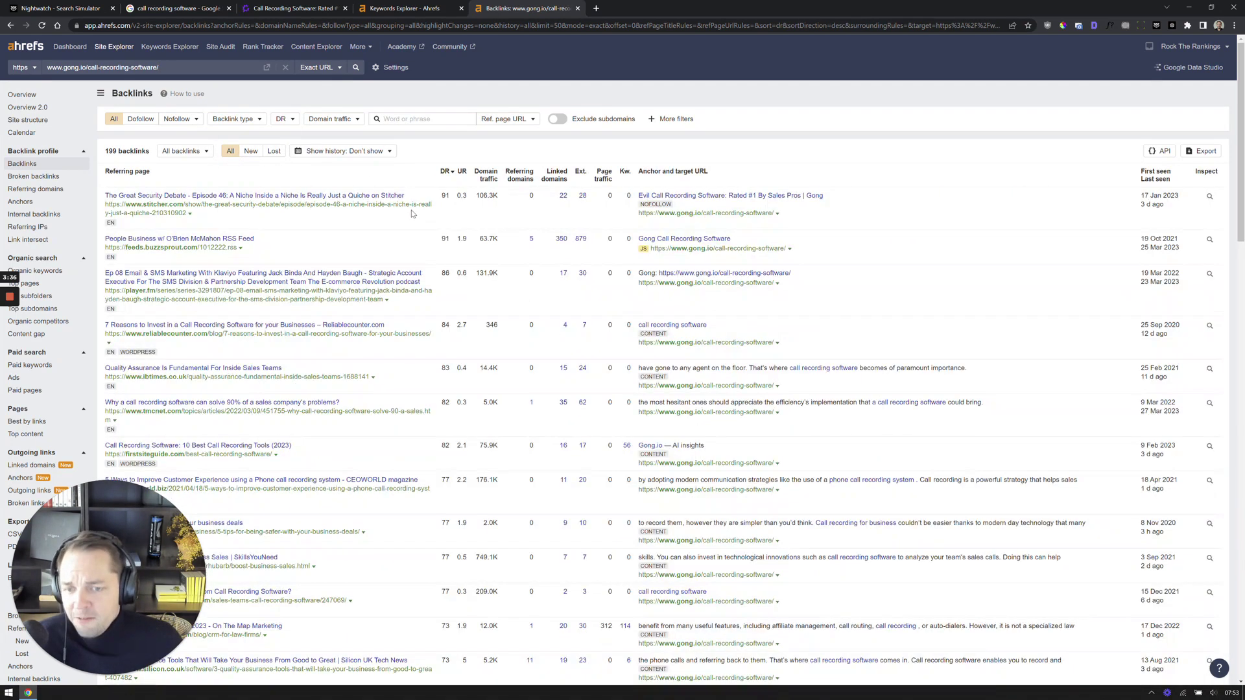
{"action": "left_click", "coordinate": [141, 118]}
{"action": "left_click", "coordinate": [133, 143]}
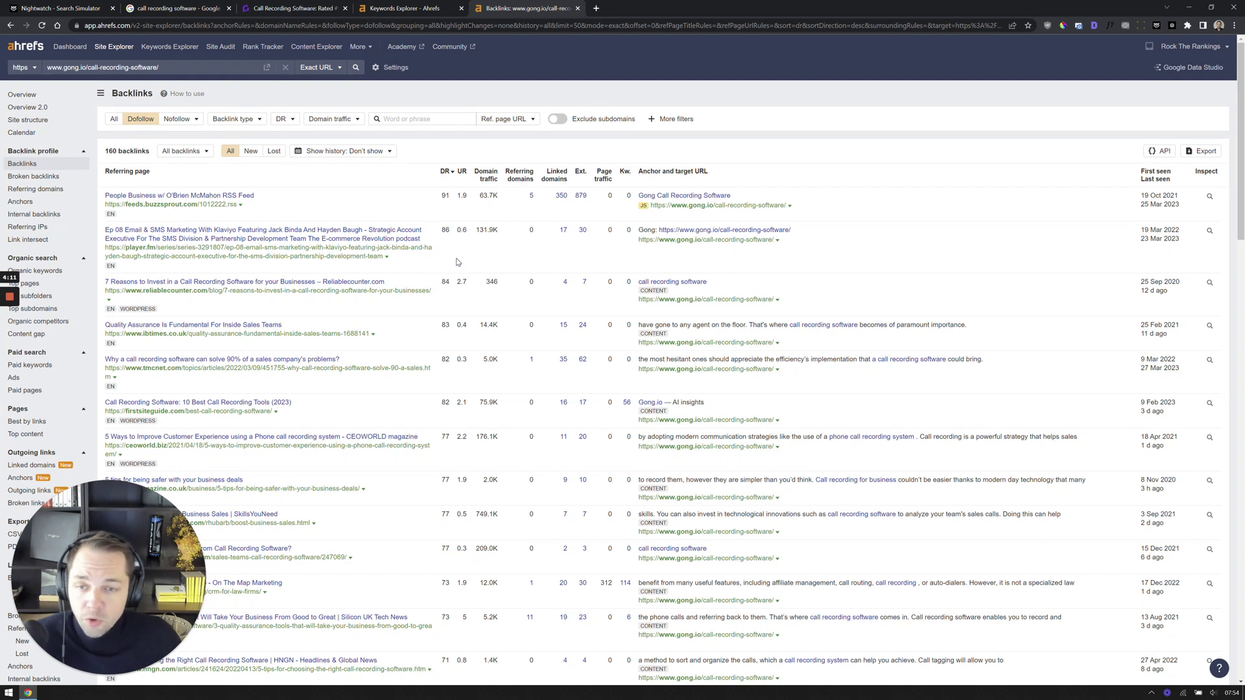
Step: Check the Ahrefs SERP overview, then review Gong's 'Call Recording Software: Rated #1 by Sales Pros' page
{"action": "left_click", "coordinate": [419, 6]}
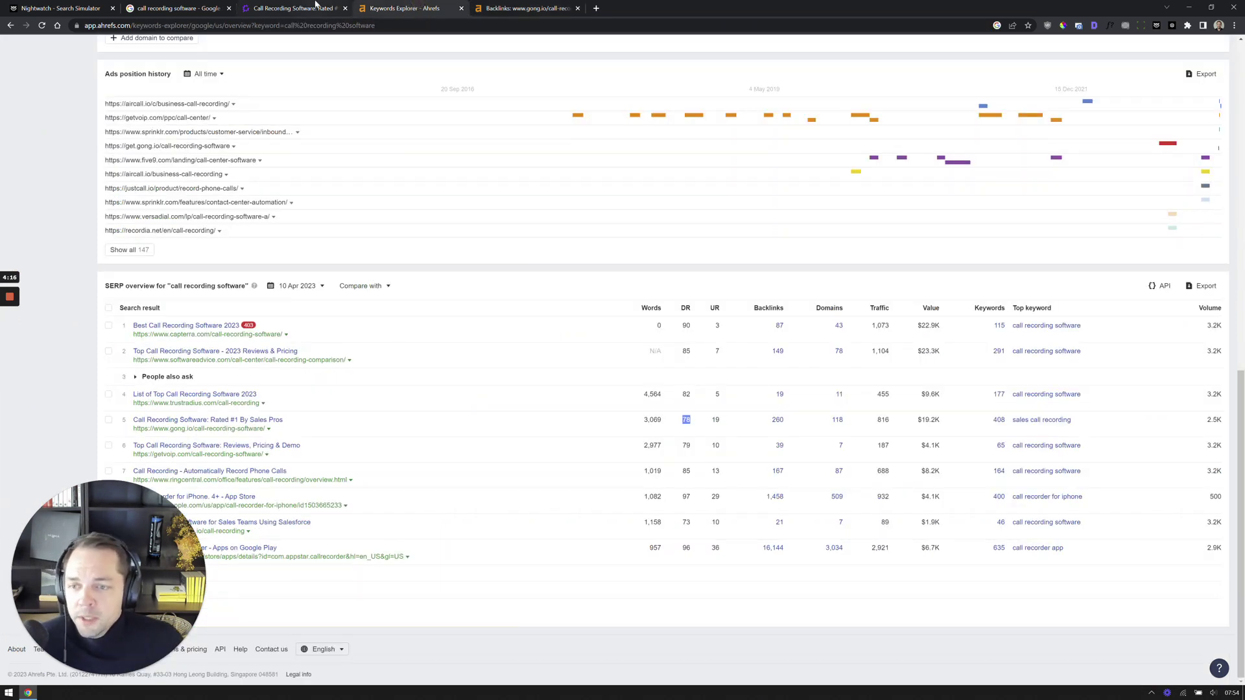
{"action": "left_click", "coordinate": [316, 5]}
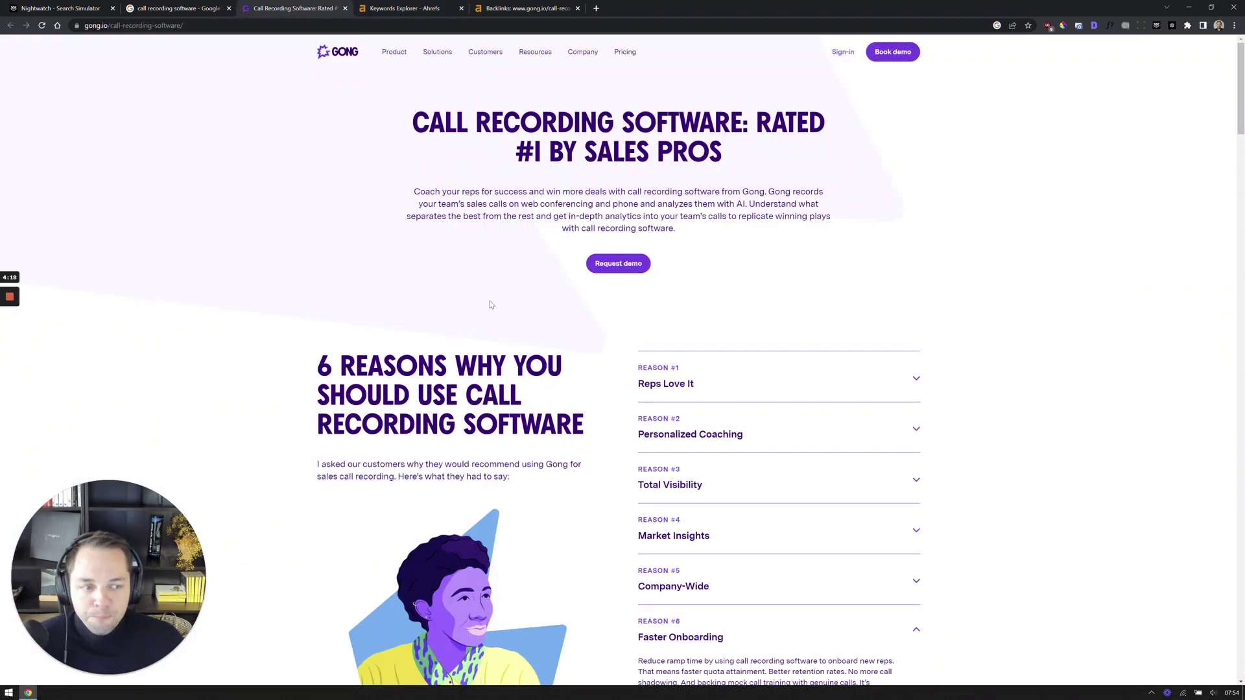
{"action": "scroll", "coordinate": [468, 310], "scroll_direction": "down", "scroll_amount": 4}
{"action": "scroll", "coordinate": [462, 318], "scroll_direction": "up", "scroll_amount": 4}
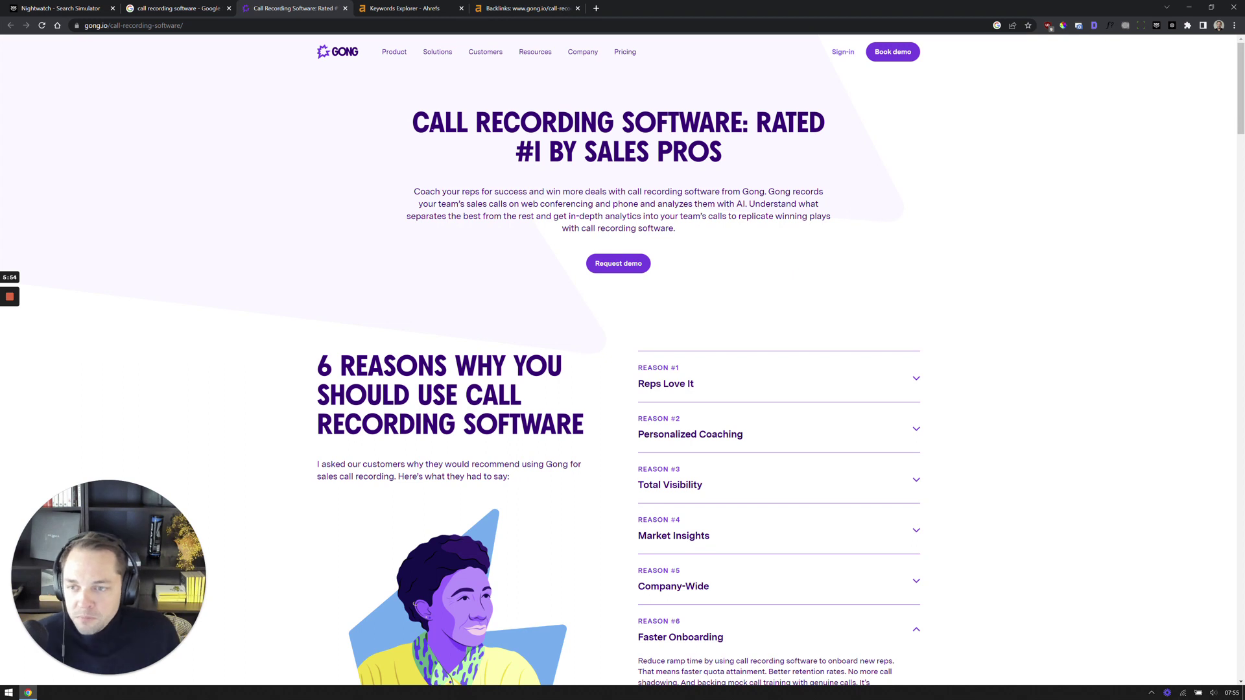
Step: On the Google results for 'call recording software', show All results, topped by Capterra's listing
{"action": "left_click", "coordinate": [165, 9]}
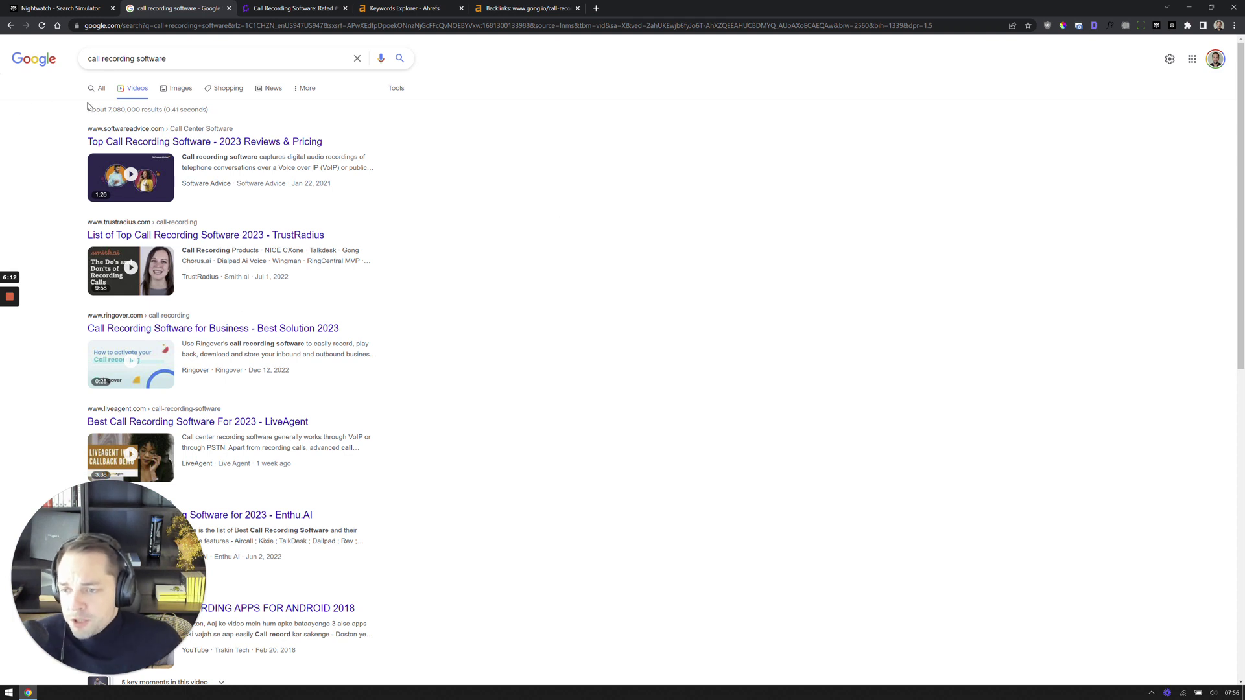
{"action": "left_click", "coordinate": [109, 94]}
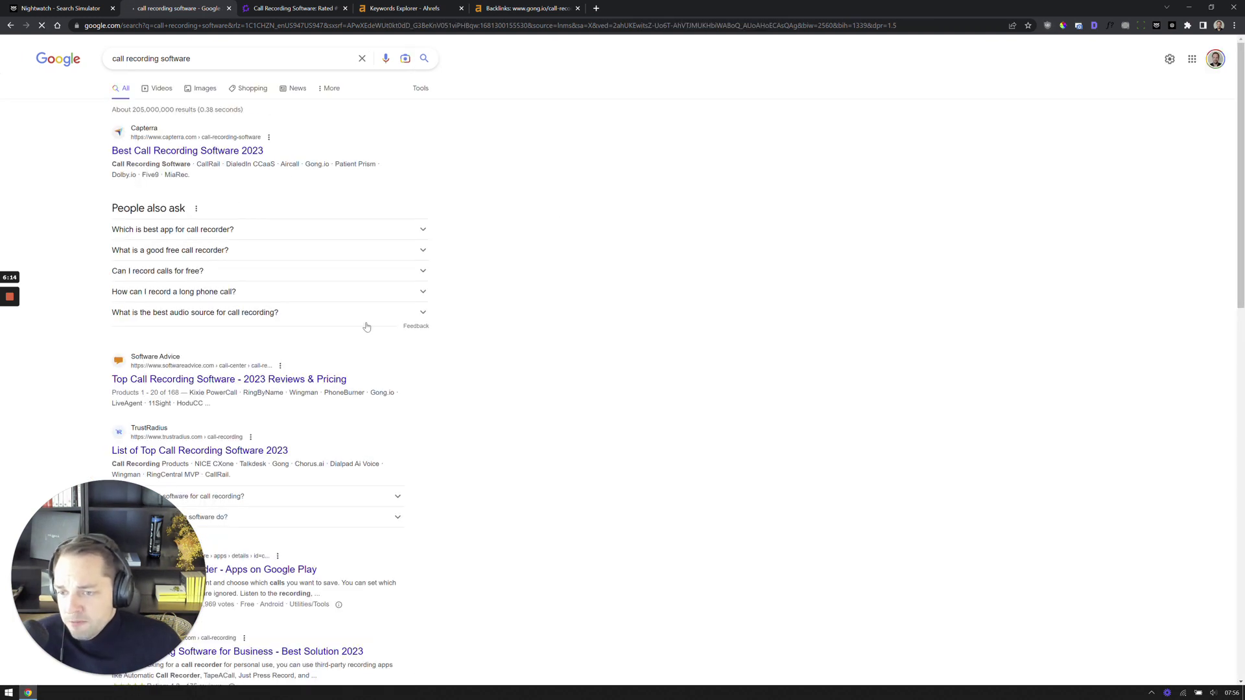
{"action": "scroll", "coordinate": [241, 398], "scroll_direction": "down", "scroll_amount": 5}
{"action": "scroll", "coordinate": [240, 398], "scroll_direction": "down", "scroll_amount": 5}
{"action": "scroll", "coordinate": [388, 328], "scroll_direction": "up", "scroll_amount": 10}
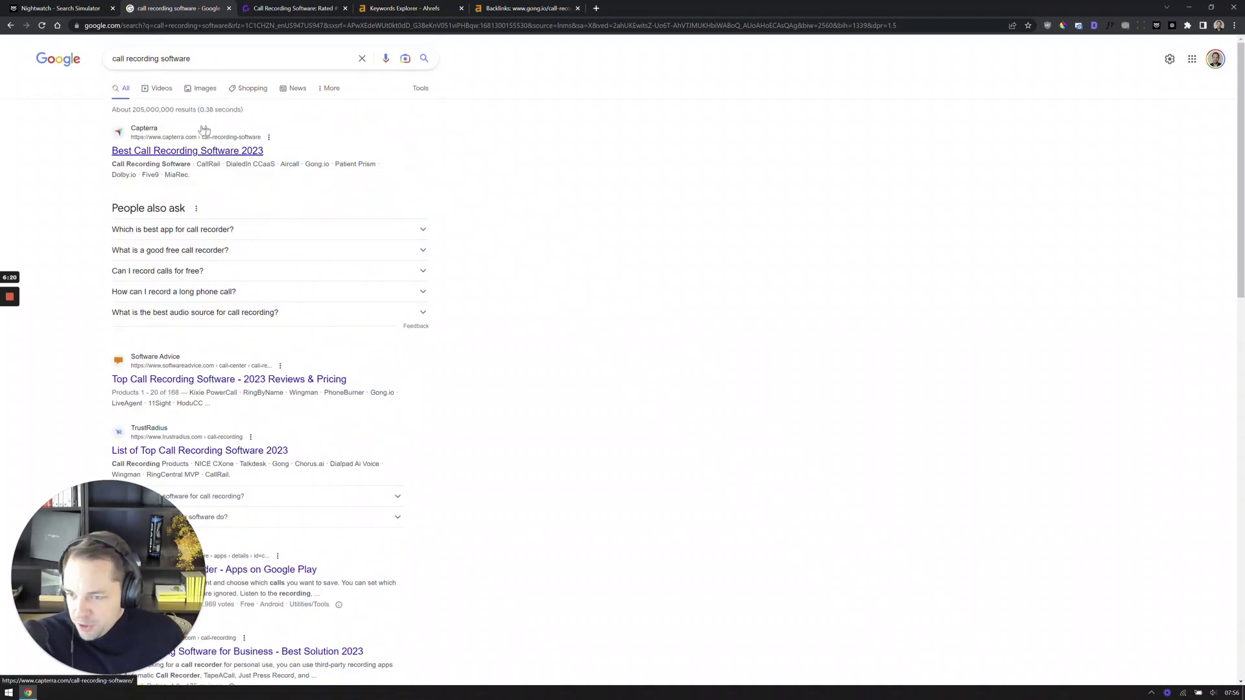
Step: Scroll through Google's video results for 'call recording software', then return to All results
{"action": "left_click", "coordinate": [159, 88]}
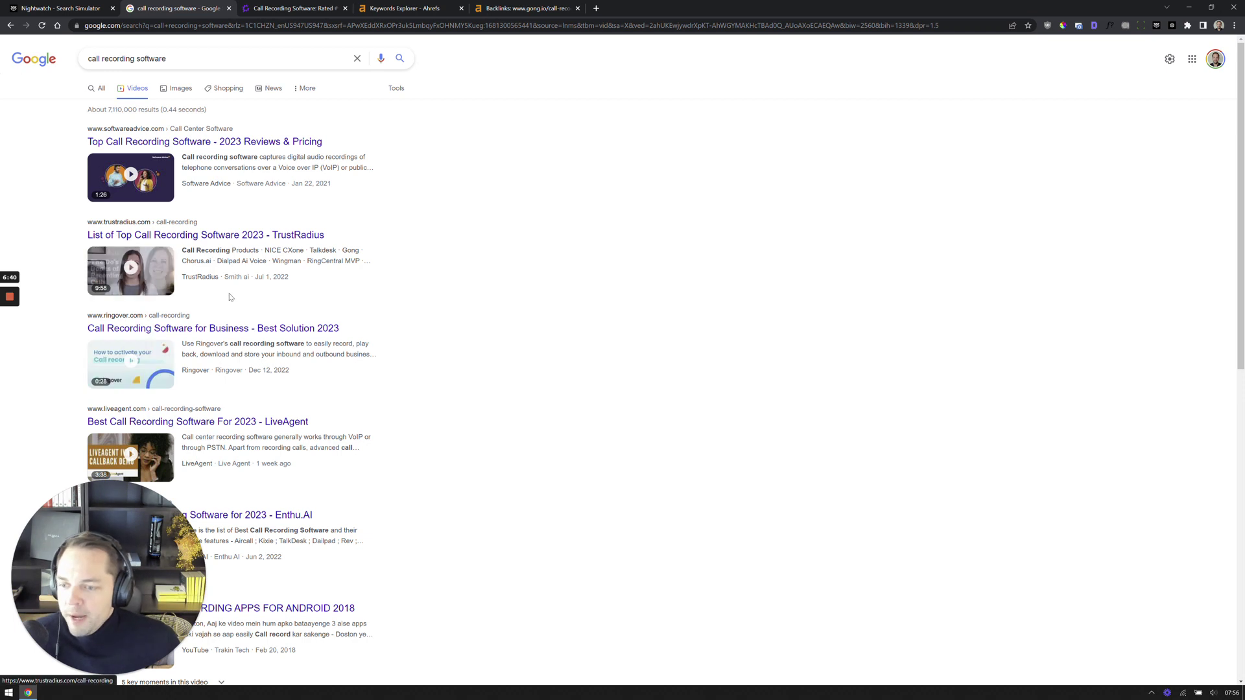
{"action": "scroll", "coordinate": [253, 226], "scroll_direction": "down", "scroll_amount": 5}
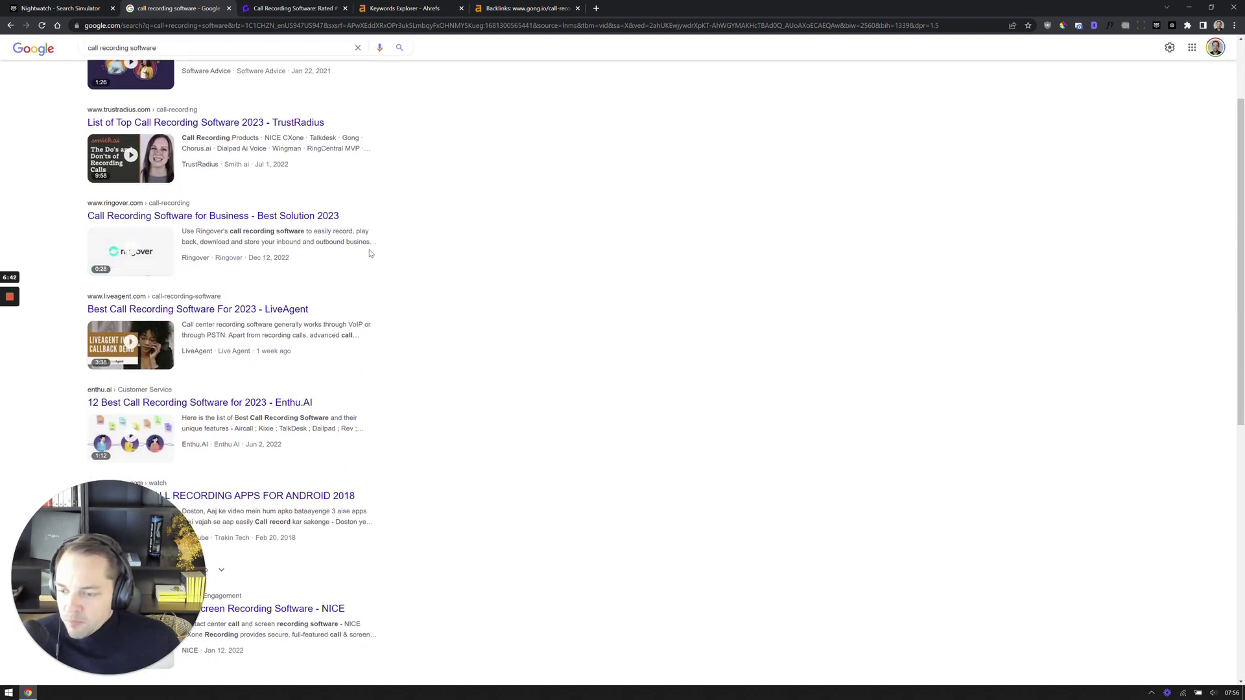
{"action": "scroll", "coordinate": [253, 298], "scroll_direction": "up", "scroll_amount": 5}
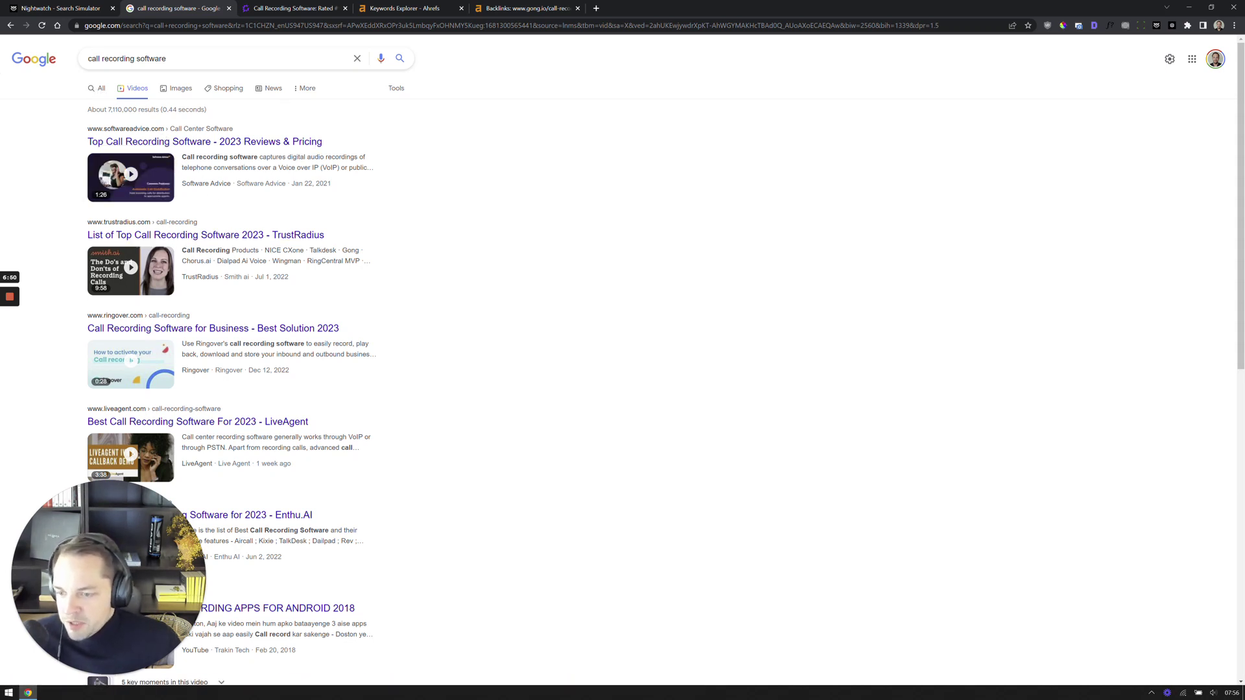
{"action": "scroll", "coordinate": [257, 239], "scroll_direction": "down", "scroll_amount": 1}
{"action": "scroll", "coordinate": [256, 238], "scroll_direction": "down", "scroll_amount": 5}
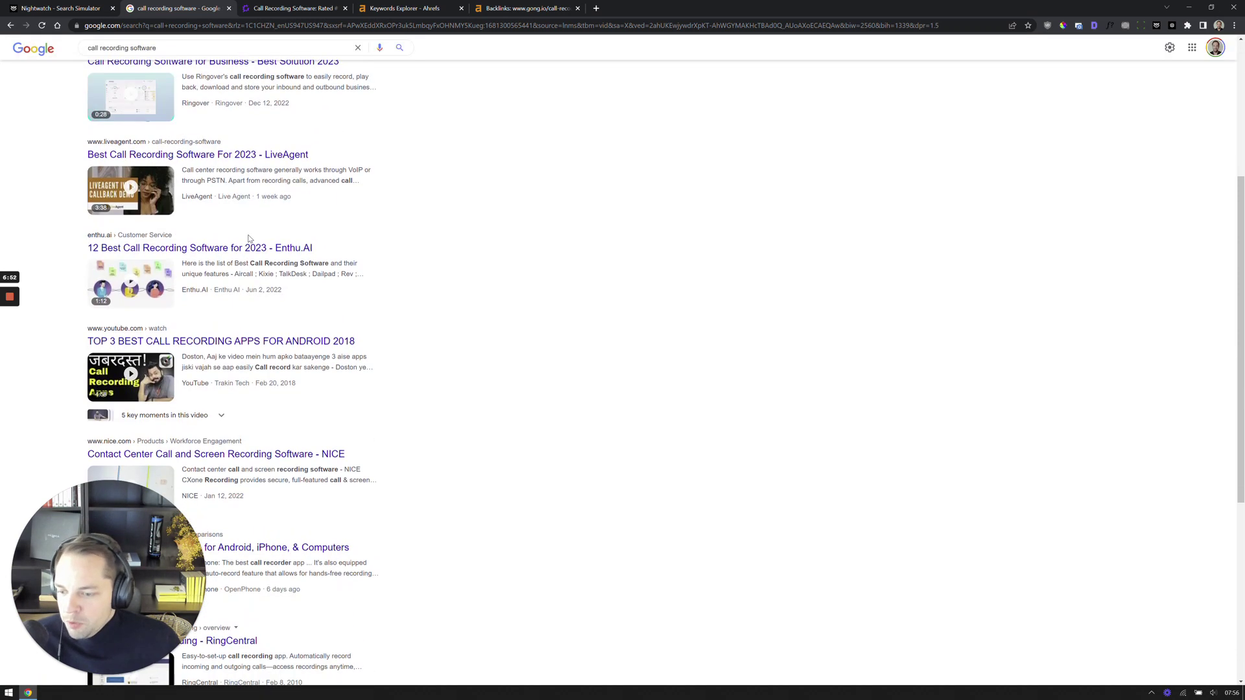
{"action": "scroll", "coordinate": [283, 282], "scroll_direction": "down", "scroll_amount": 2}
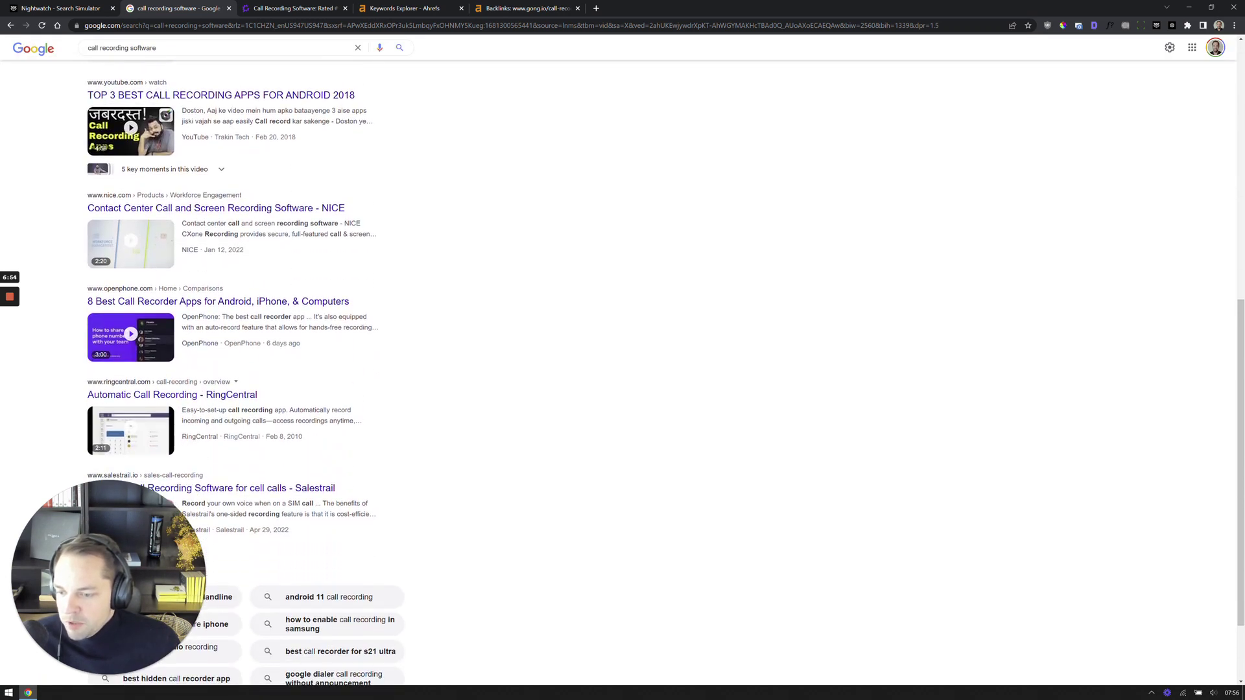
{"action": "scroll", "coordinate": [240, 366], "scroll_direction": "down", "scroll_amount": 1}
{"action": "left_click_drag", "start_coordinate": [193, 354], "coordinate": [274, 373]}
{"action": "scroll", "coordinate": [274, 374], "scroll_direction": "up", "scroll_amount": 4}
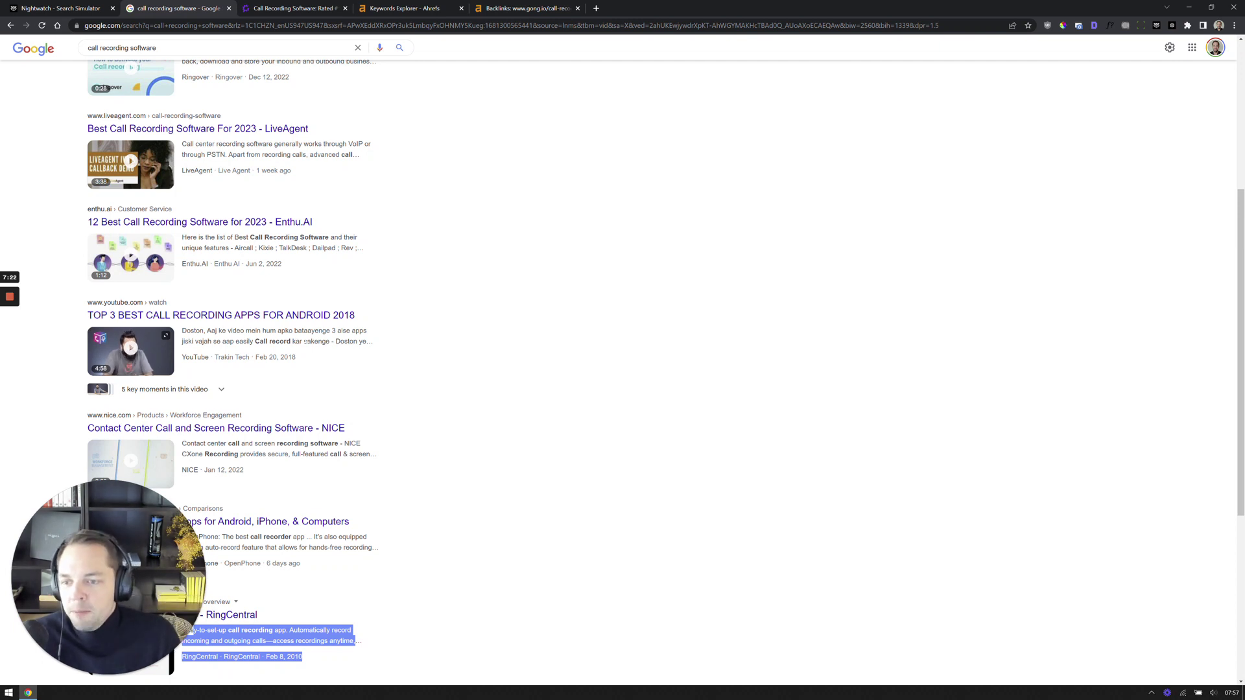
{"action": "scroll", "coordinate": [304, 341], "scroll_direction": "up", "scroll_amount": 1}
{"action": "scroll", "coordinate": [305, 303], "scroll_direction": "up", "scroll_amount": 4}
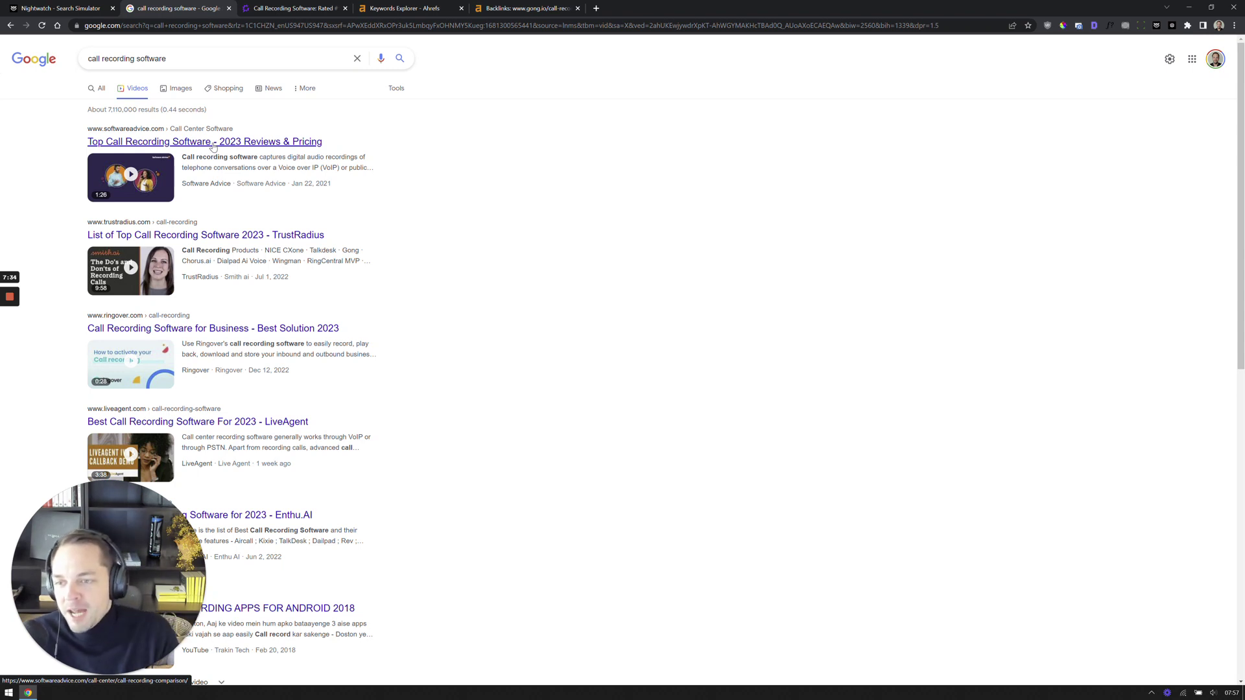
{"action": "left_click", "coordinate": [97, 89]}
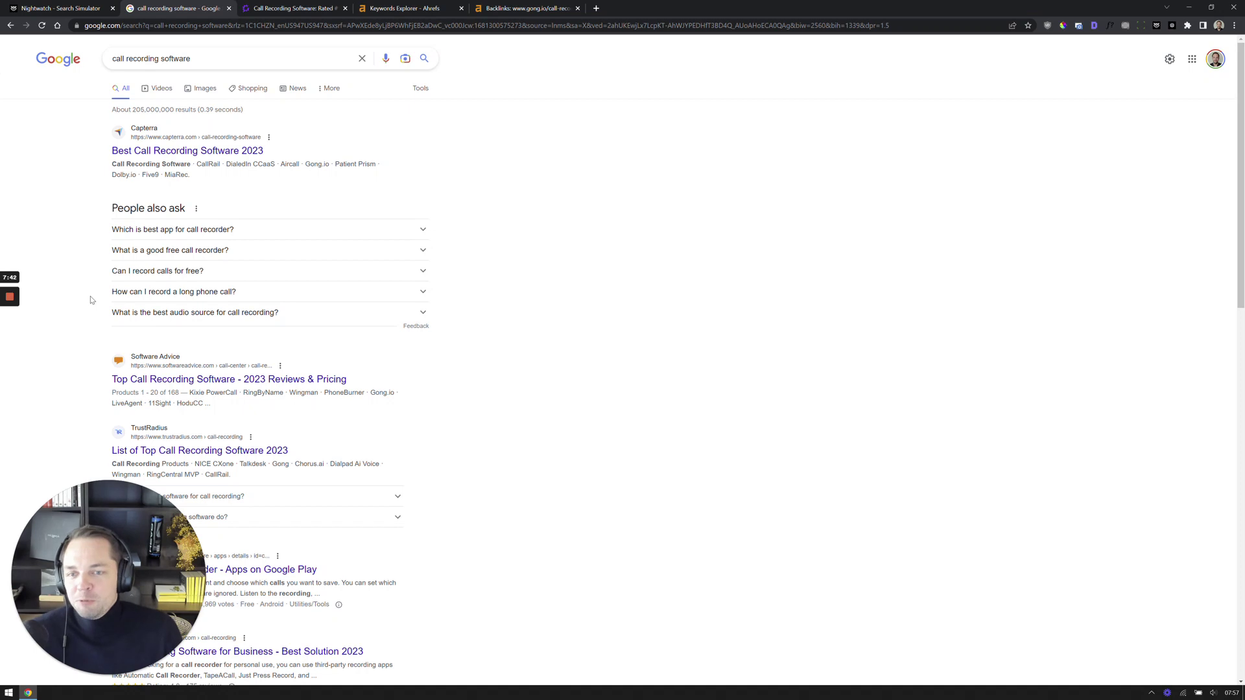
Step: Review the roughly 205,000,000 All results, with TrustRadius following Software Advice
{"action": "mouse_move", "coordinate": [9, 298]}
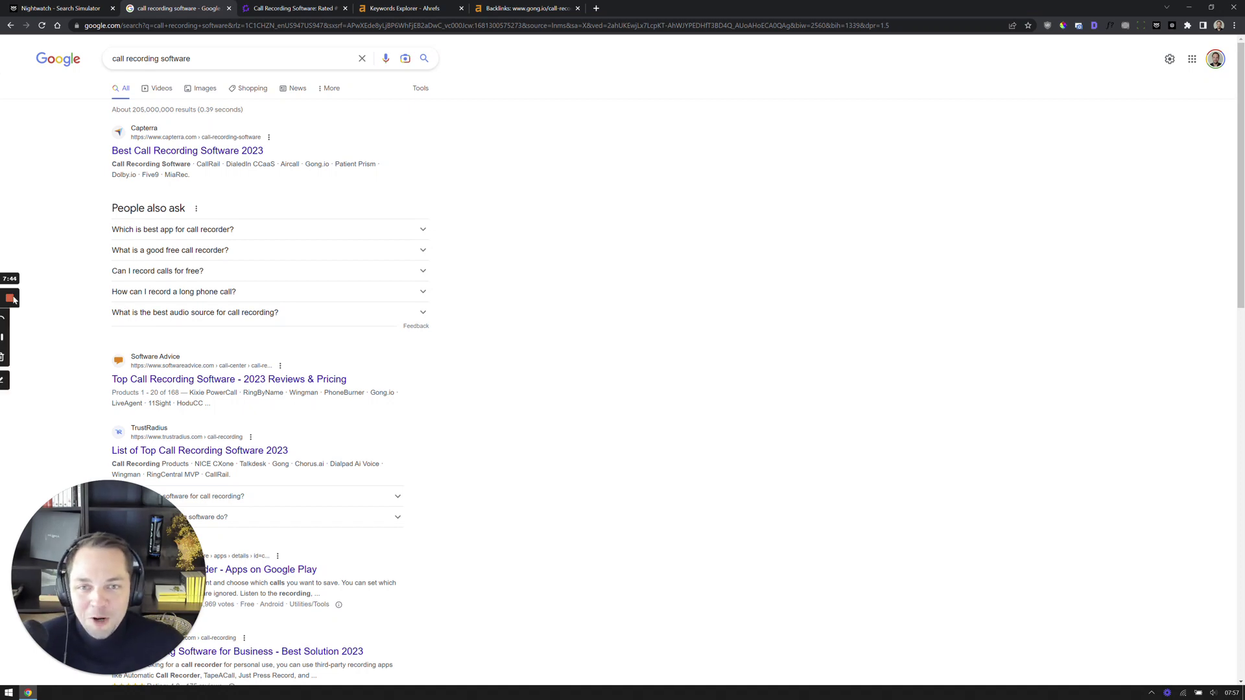